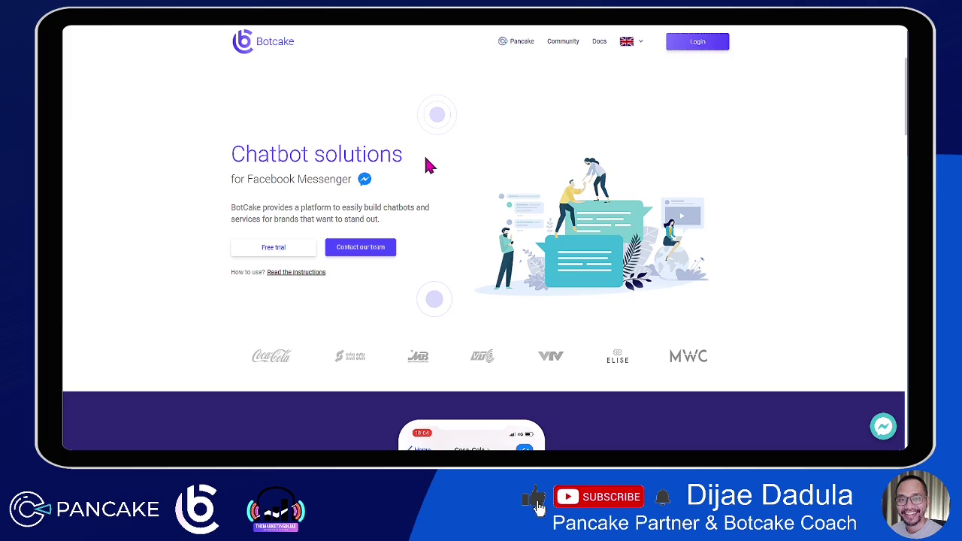
# Log in, open the shop page with the Admin role, and start creating a new growth tool for it.
pyautogui.click(692, 46)
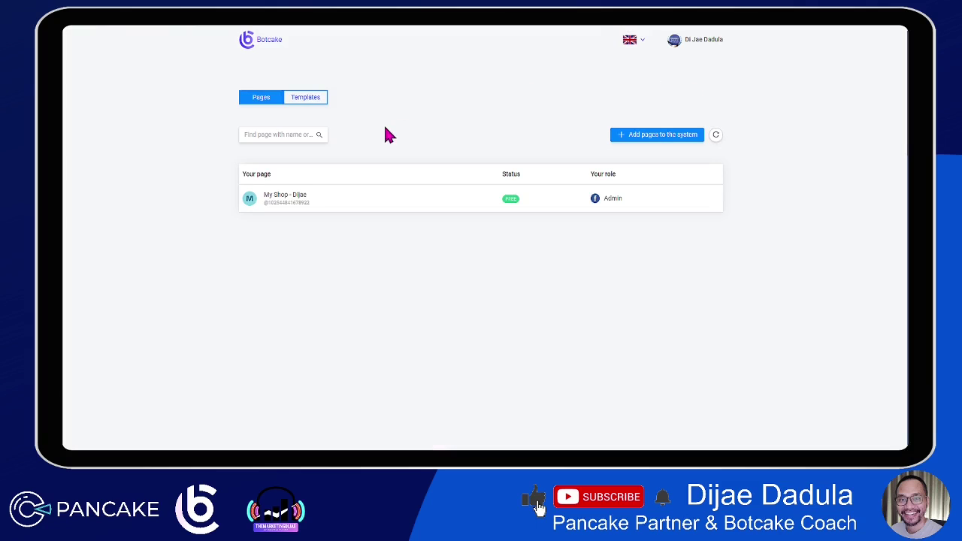
pyautogui.click(272, 203)
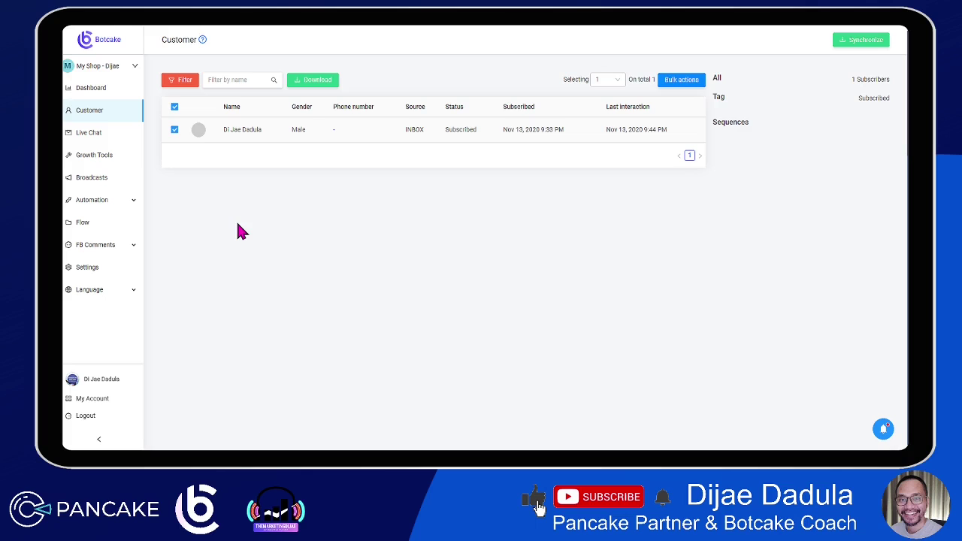
pyautogui.click(92, 158)
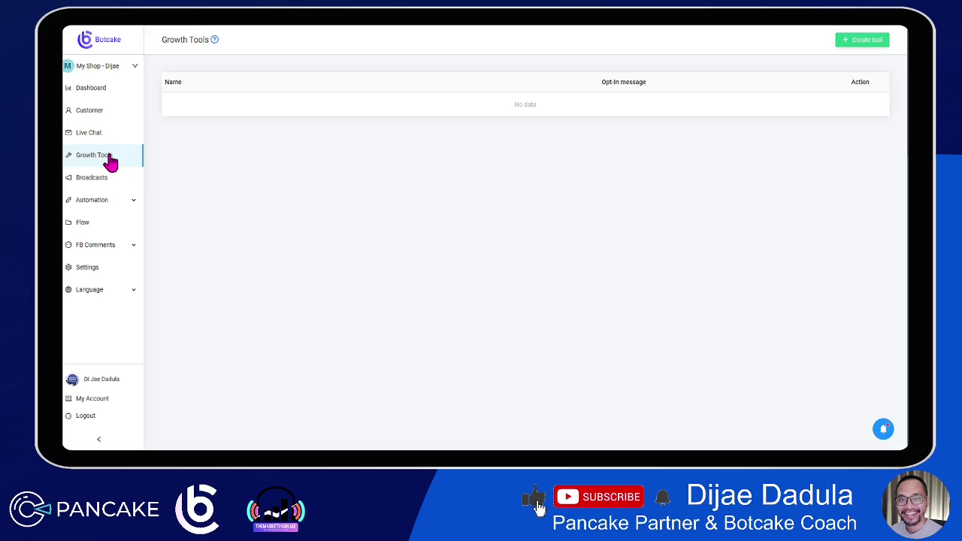
pyautogui.click(866, 43)
pyautogui.click(852, 45)
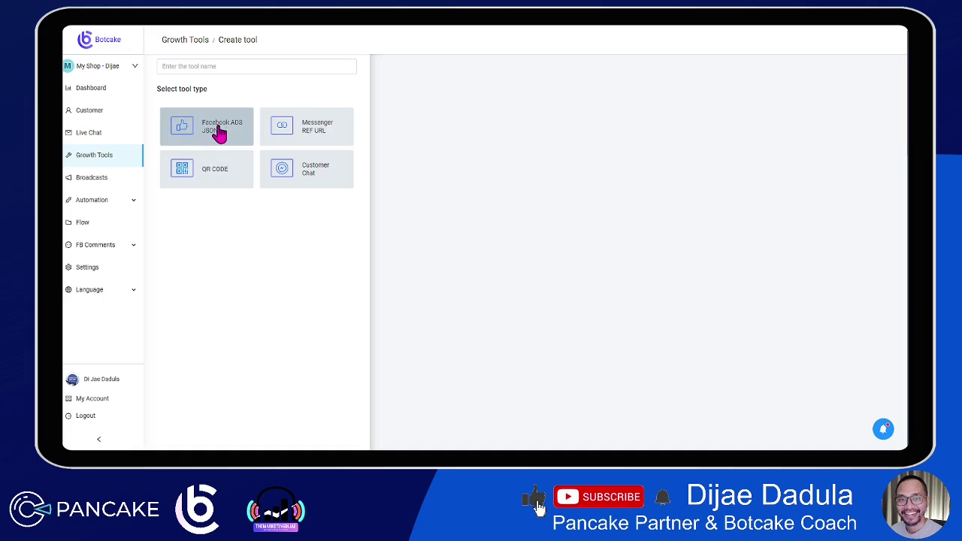
# Name the growth tool "Sharer Link" and set its type to Messenger REF URL.
pyautogui.click(301, 142)
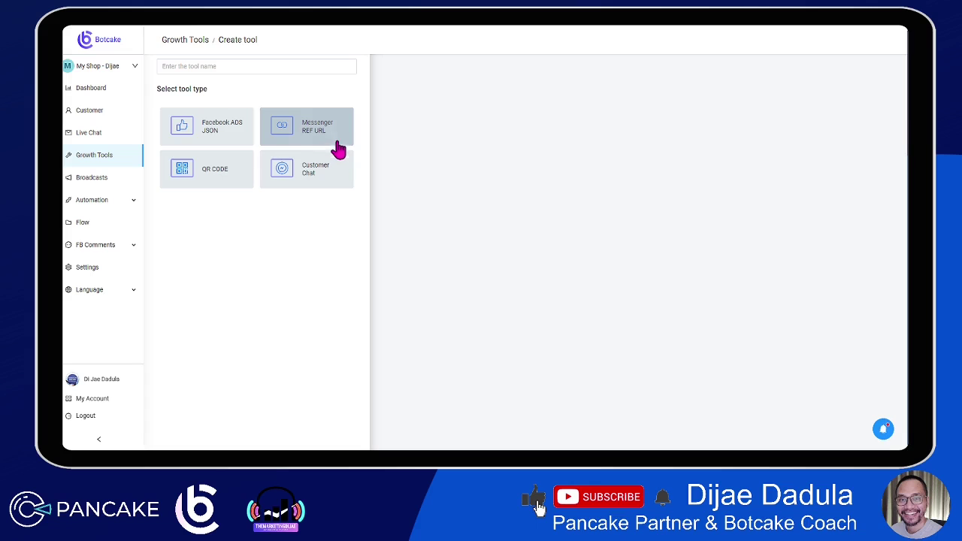
pyautogui.click(164, 66)
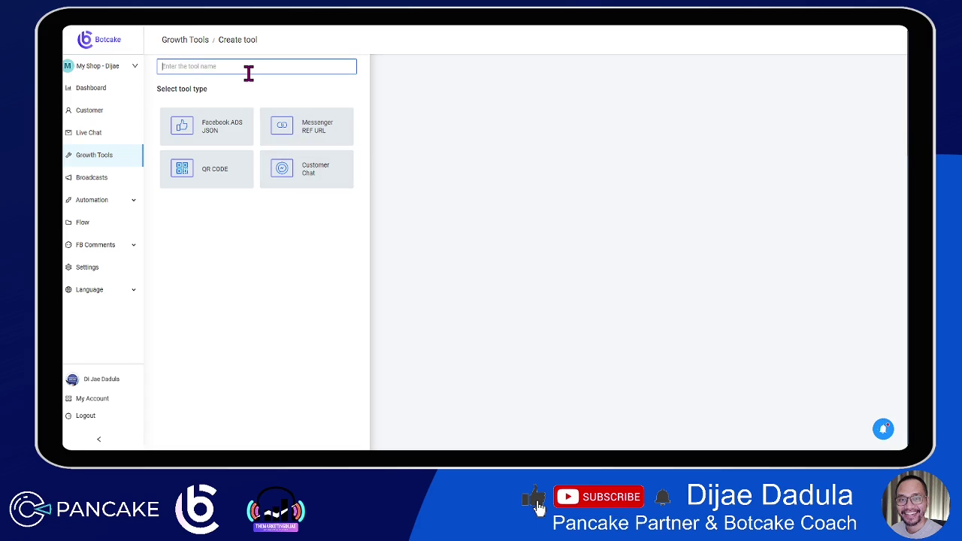
pyautogui.write('Sharer Link')
pyautogui.click(428, 92)
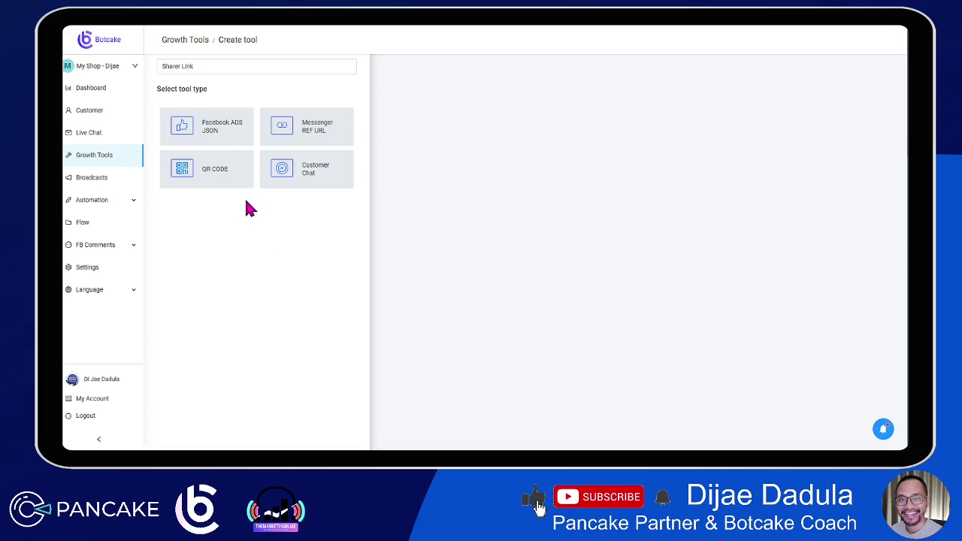
pyautogui.click(317, 134)
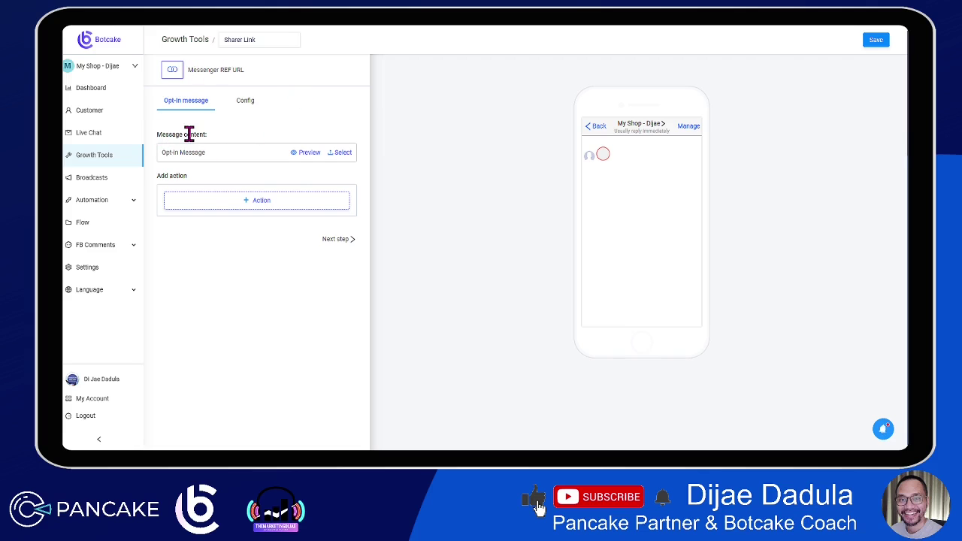
pyautogui.moveTo(156, 134); pyautogui.dragTo(220, 131)
pyautogui.click(228, 130)
pyautogui.moveTo(161, 153); pyautogui.dragTo(193, 154)
pyautogui.click(211, 161)
pyautogui.doubleClick(185, 151)
pyautogui.tripleClick(163, 152)
pyautogui.click(267, 140)
# Edit the tool's opt-in message so its text reads "Hello this is my content!" and save it.
pyautogui.click(307, 154)
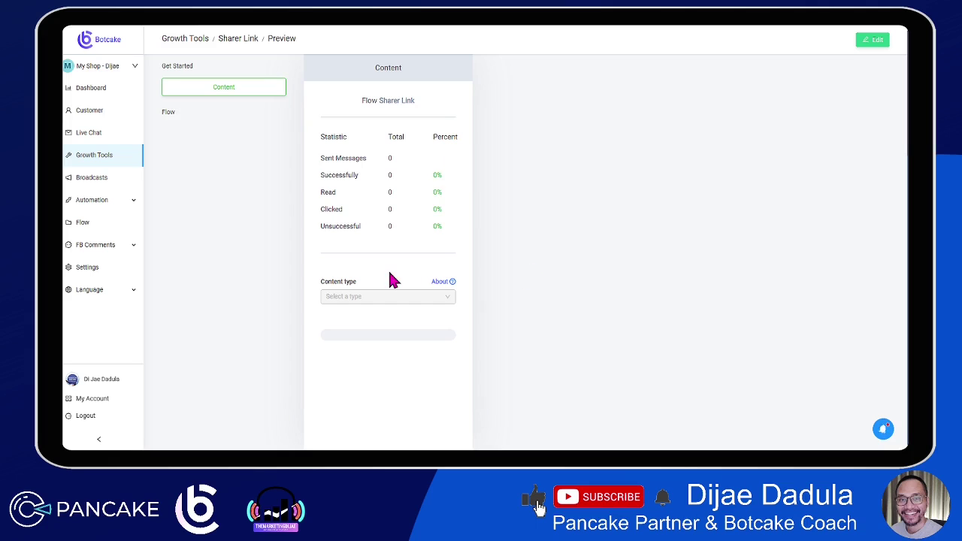
pyautogui.click(859, 43)
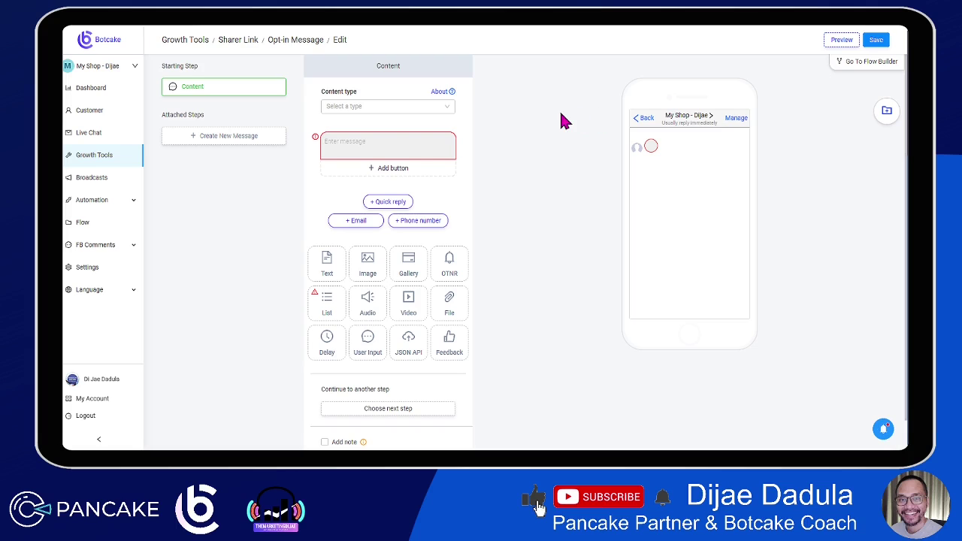
pyautogui.click(339, 143)
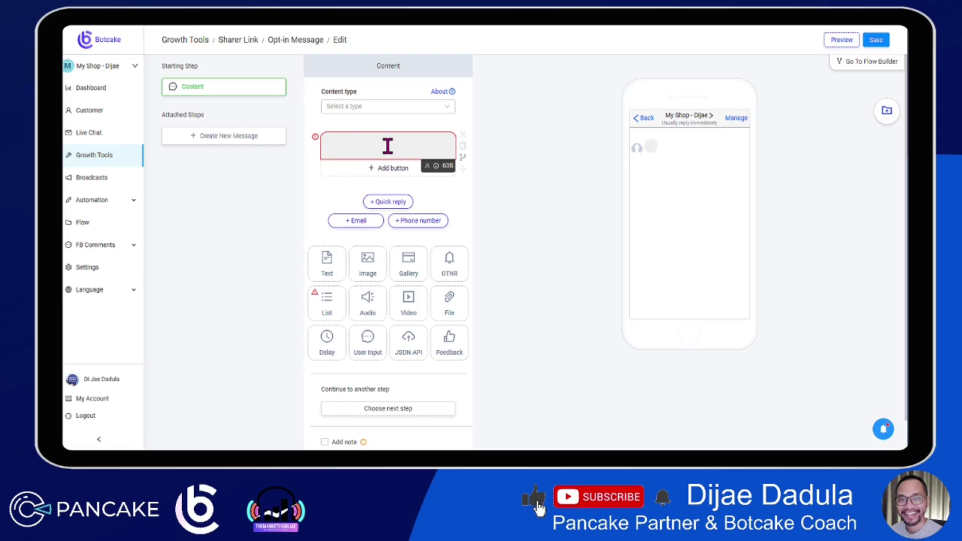
pyautogui.write('Hello this is my content!')
pyautogui.click(532, 146)
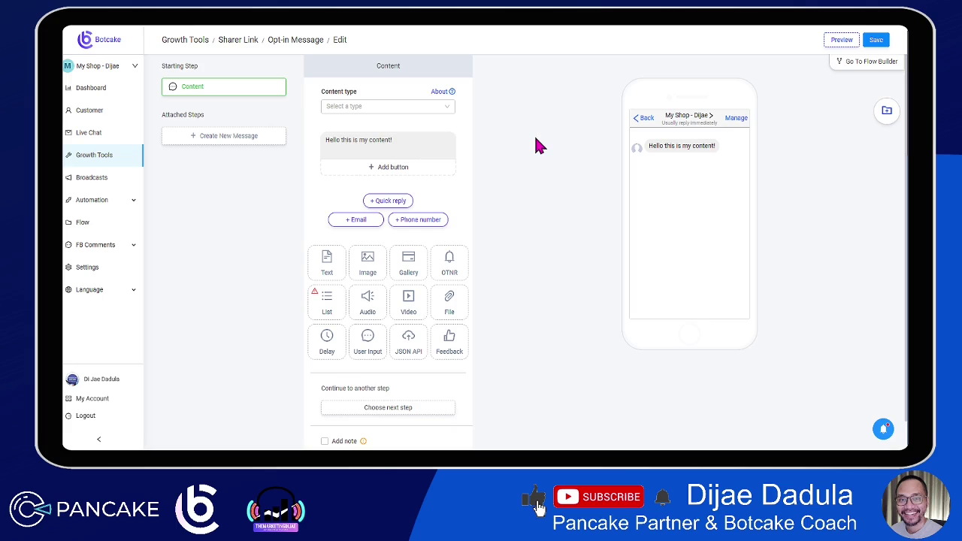
pyautogui.moveTo(322, 152)
pyautogui.click(877, 40)
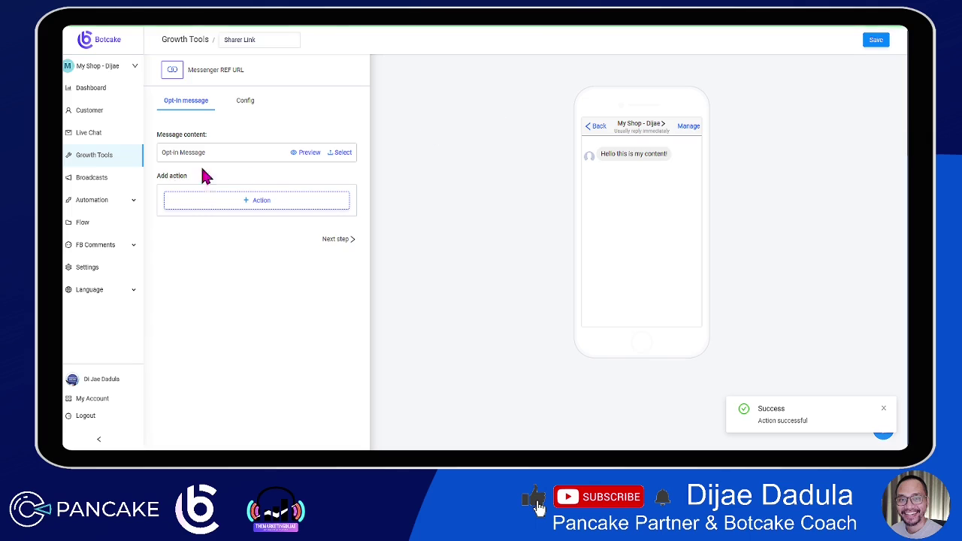
pyautogui.moveTo(163, 152); pyautogui.dragTo(210, 151)
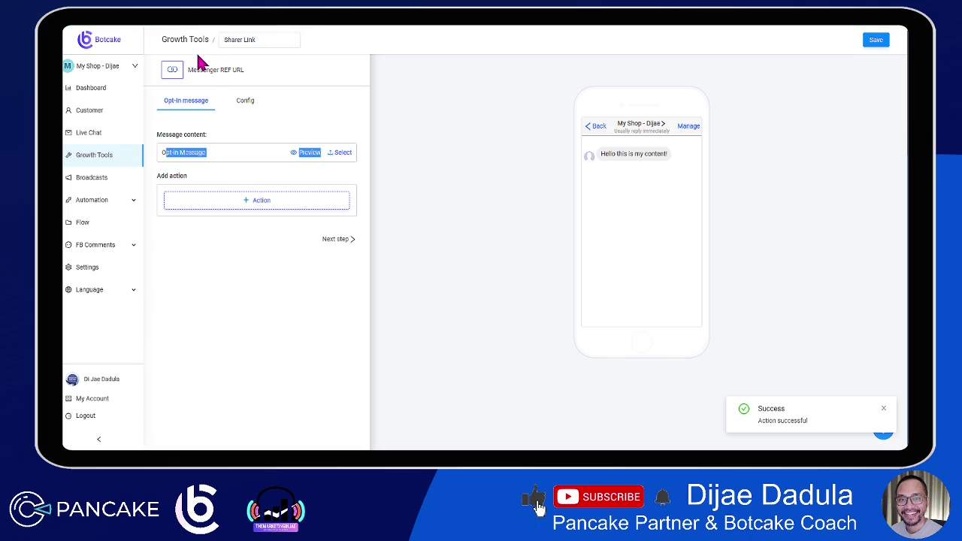
pyautogui.click(188, 153)
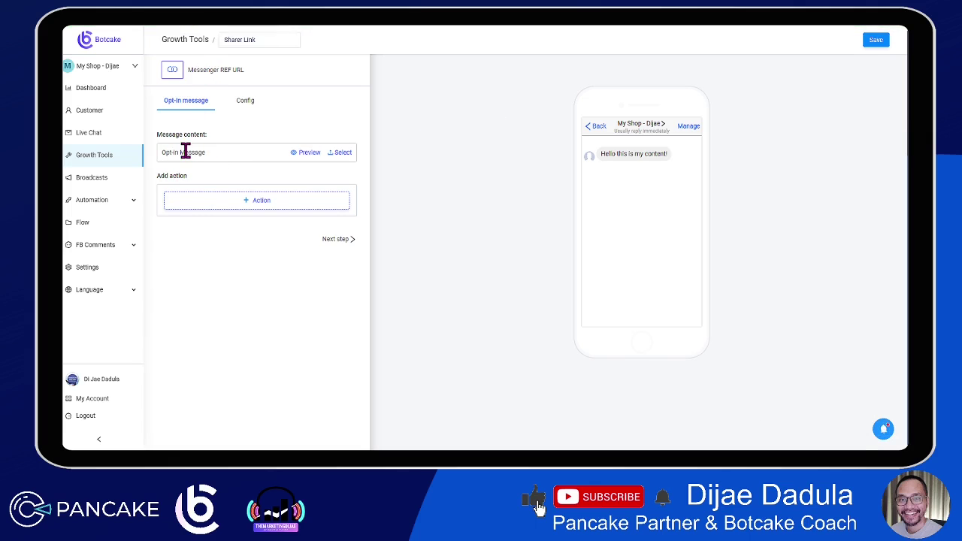
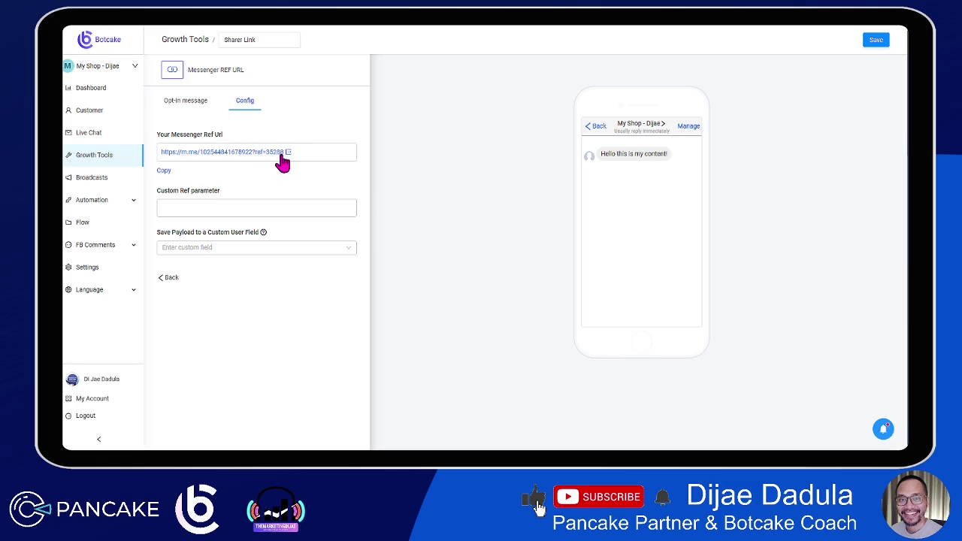
pyautogui.click(181, 101)
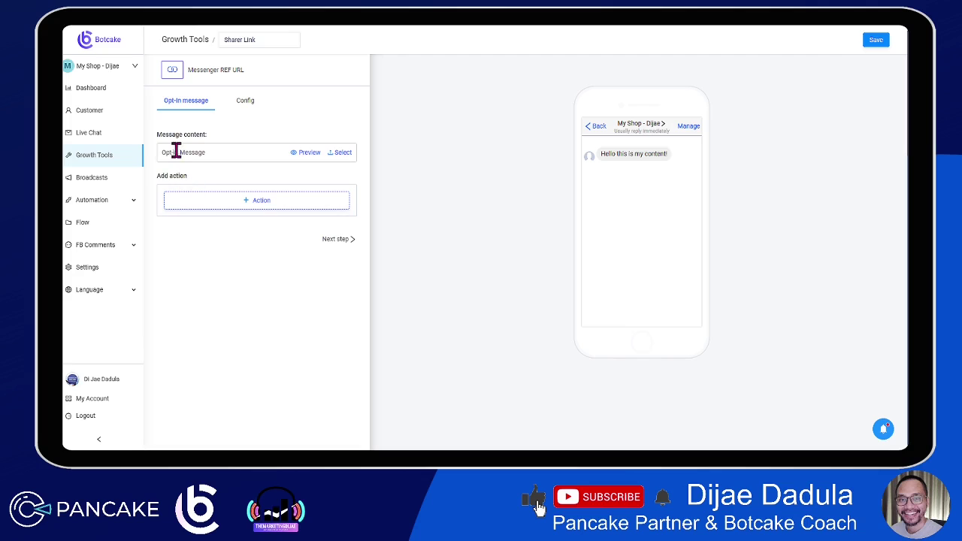
pyautogui.moveTo(164, 152); pyautogui.dragTo(196, 153)
pyautogui.click(246, 103)
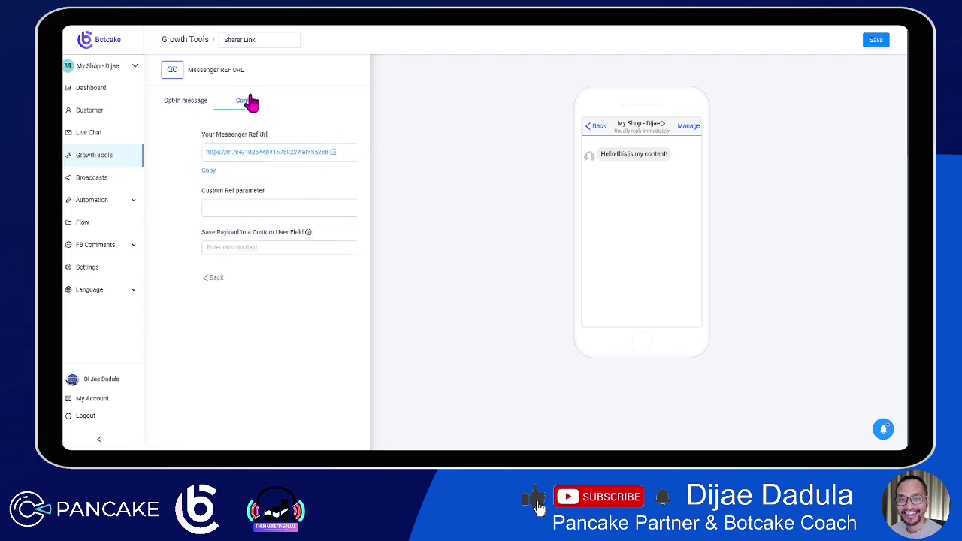
pyautogui.click(185, 103)
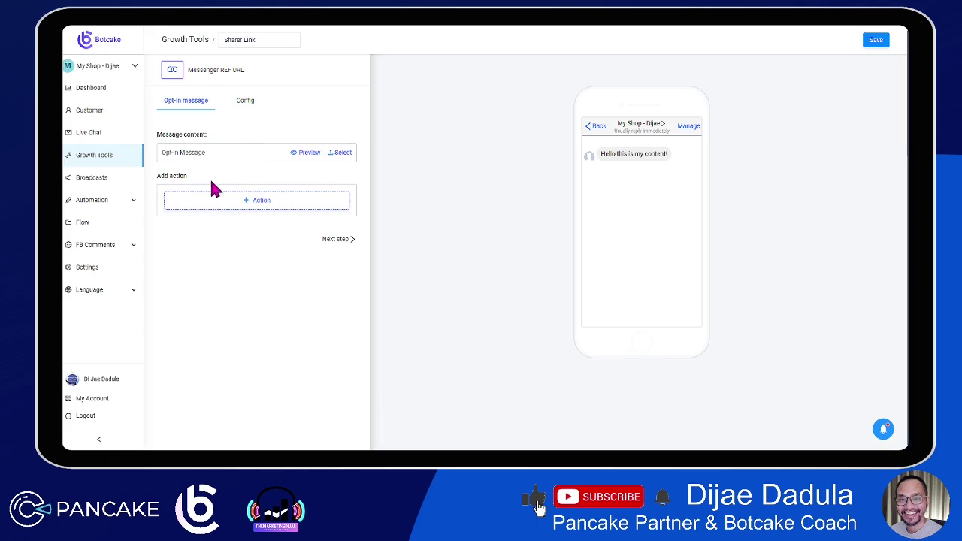
# Copy the tool's Messenger Ref URL, open the link, and continue to Messenger with the signed-in account.
pyautogui.click(250, 102)
pyautogui.click(163, 171)
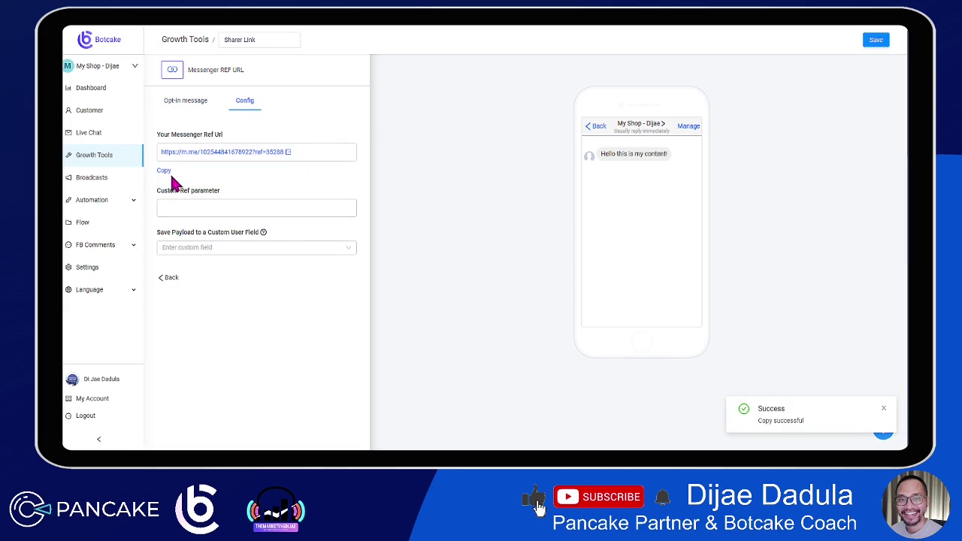
pyautogui.click(247, 154)
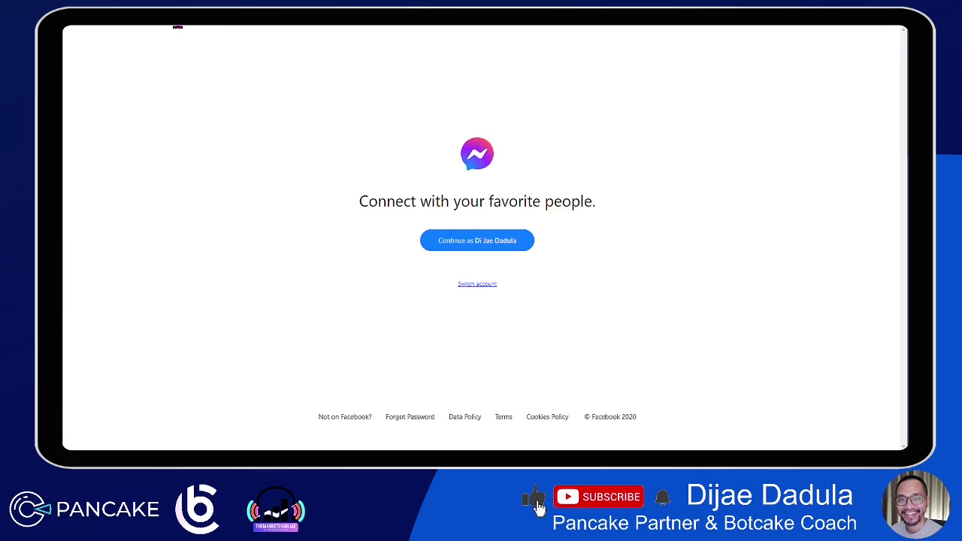
pyautogui.click(493, 247)
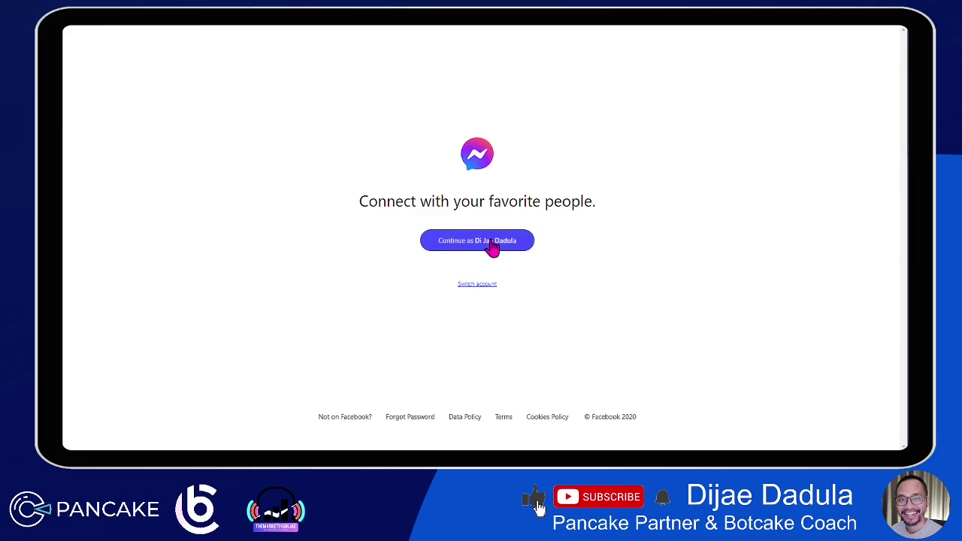